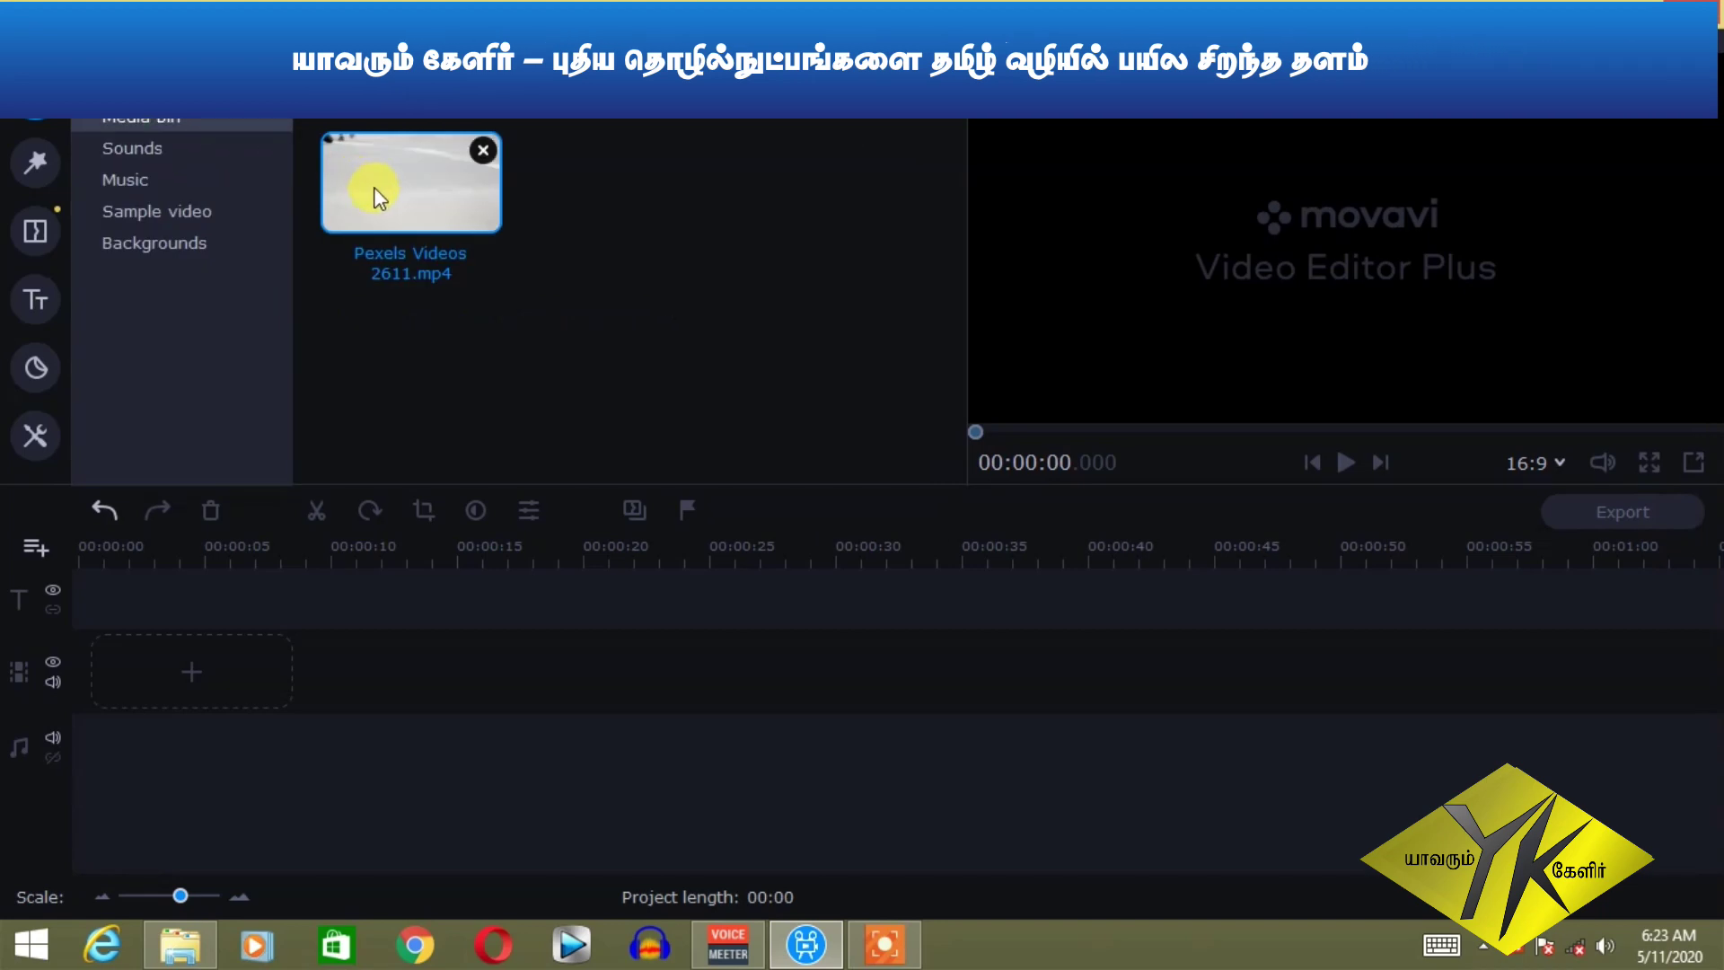
- Place Pexels Videos 2611.mp4 from the Media Bin onto the empty video track
left_click_drag(373, 187, 331, 435)
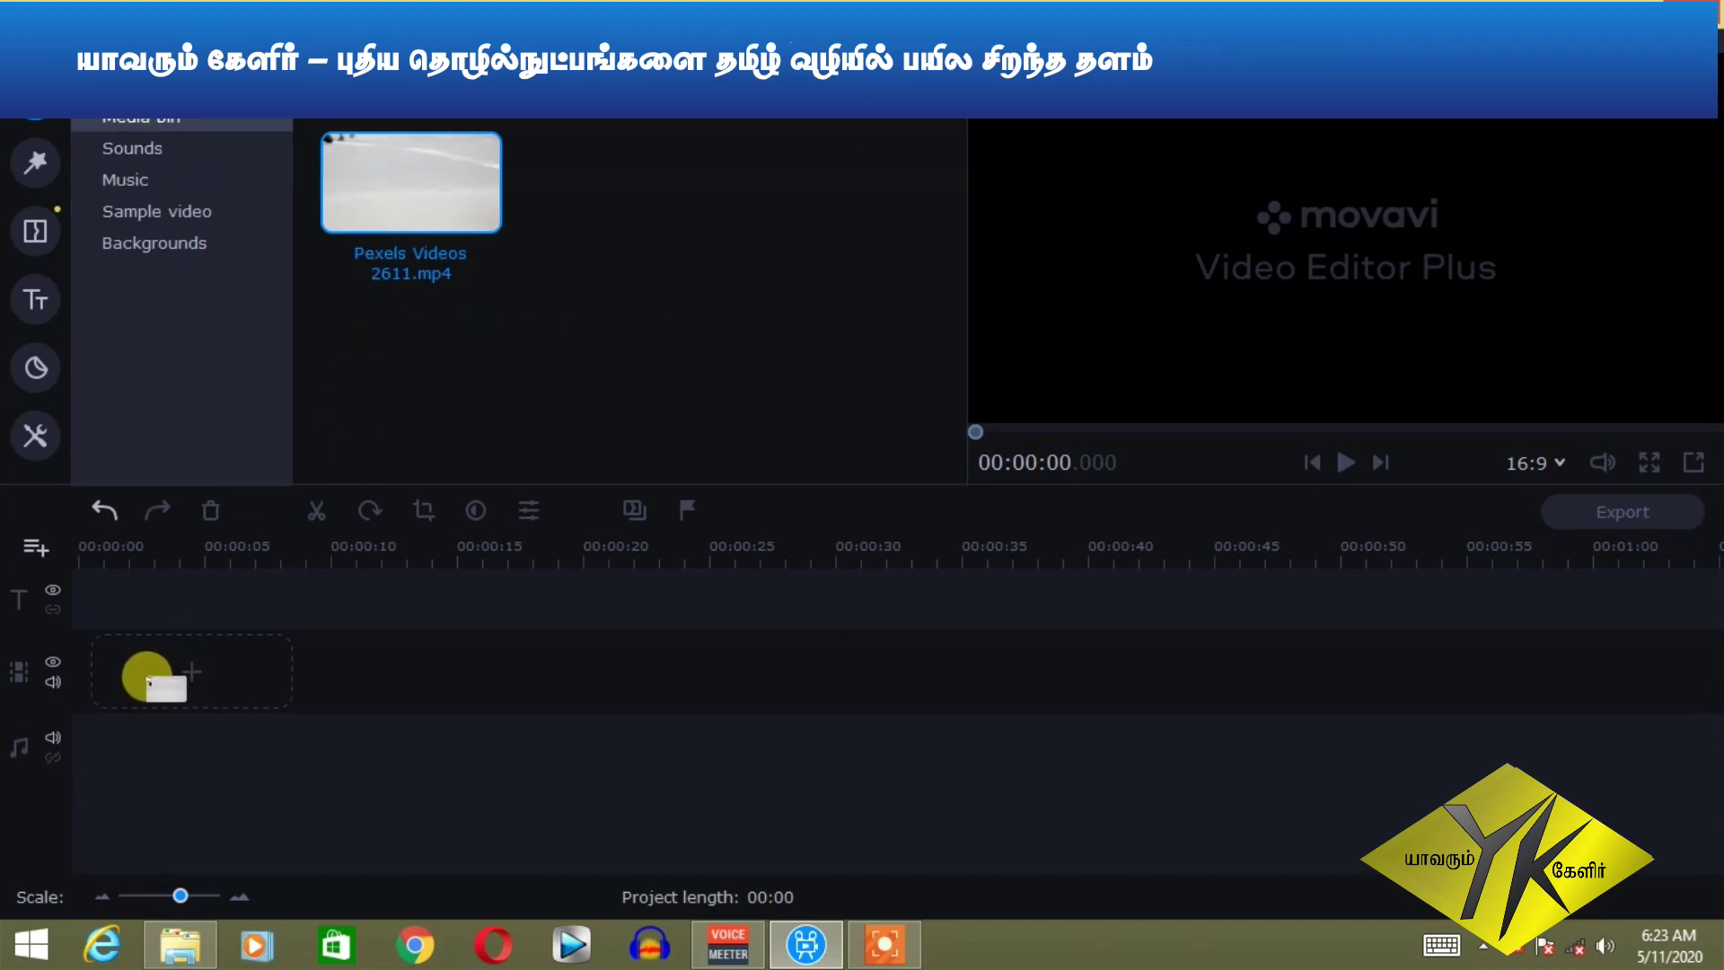
left_click_drag(171, 665, 137, 677)
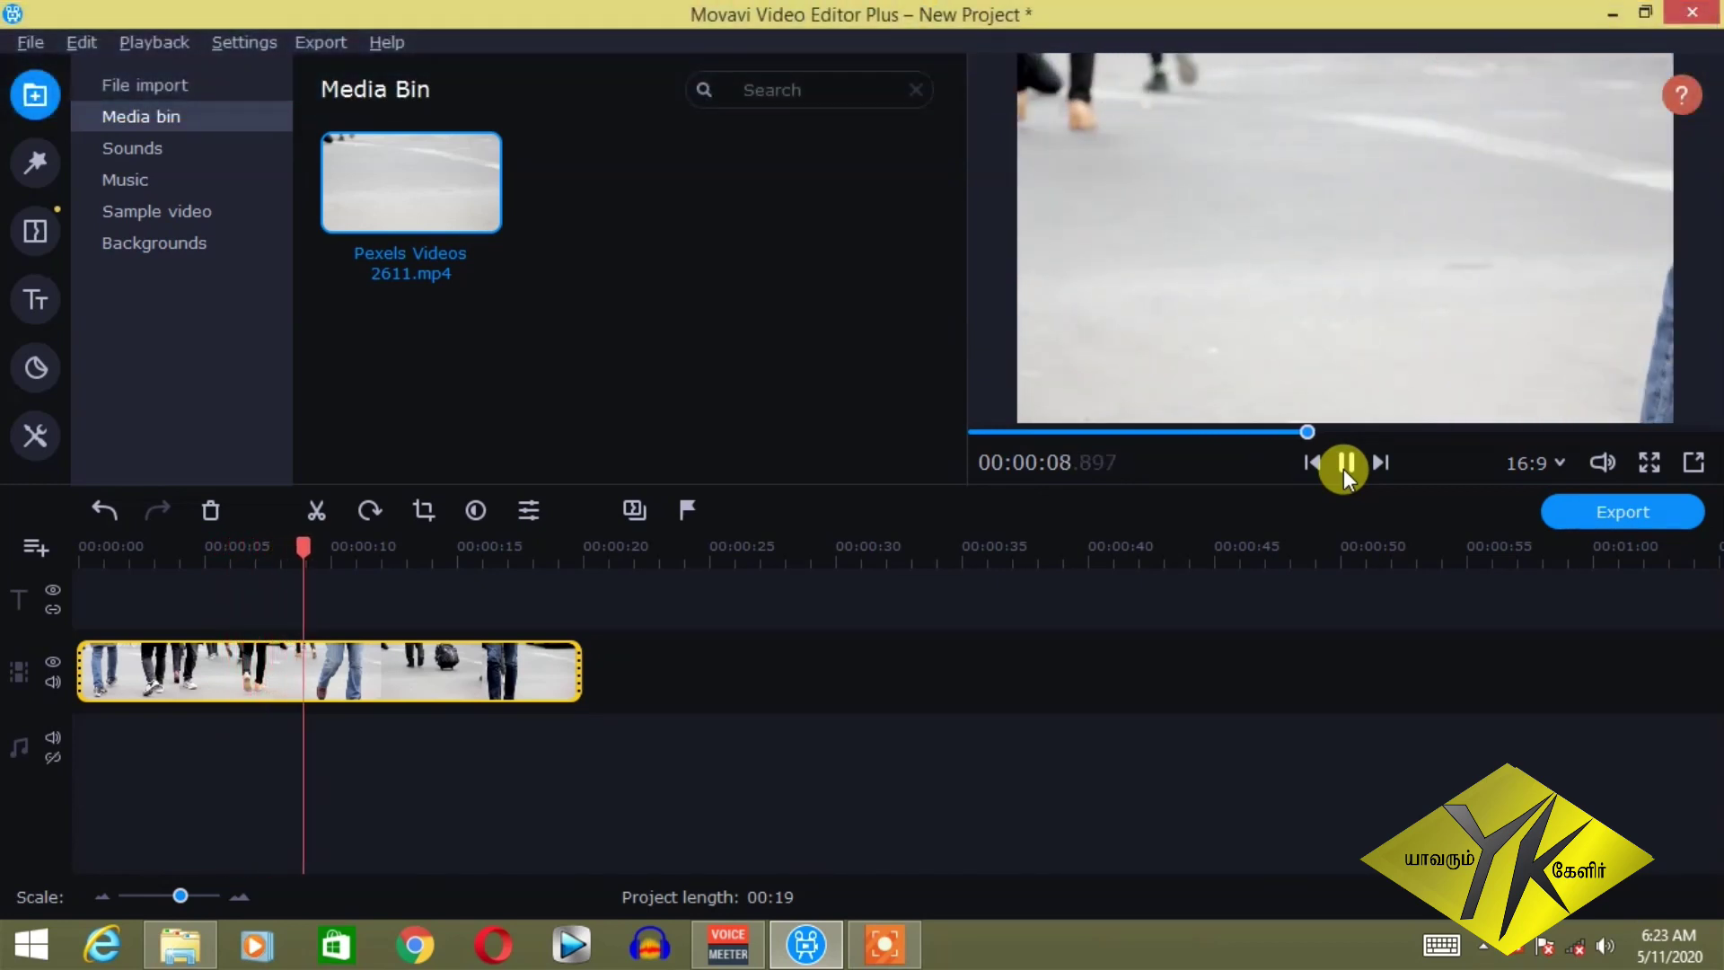
- Pause the preview playback at 00:00:10.689
left_click(1343, 463)
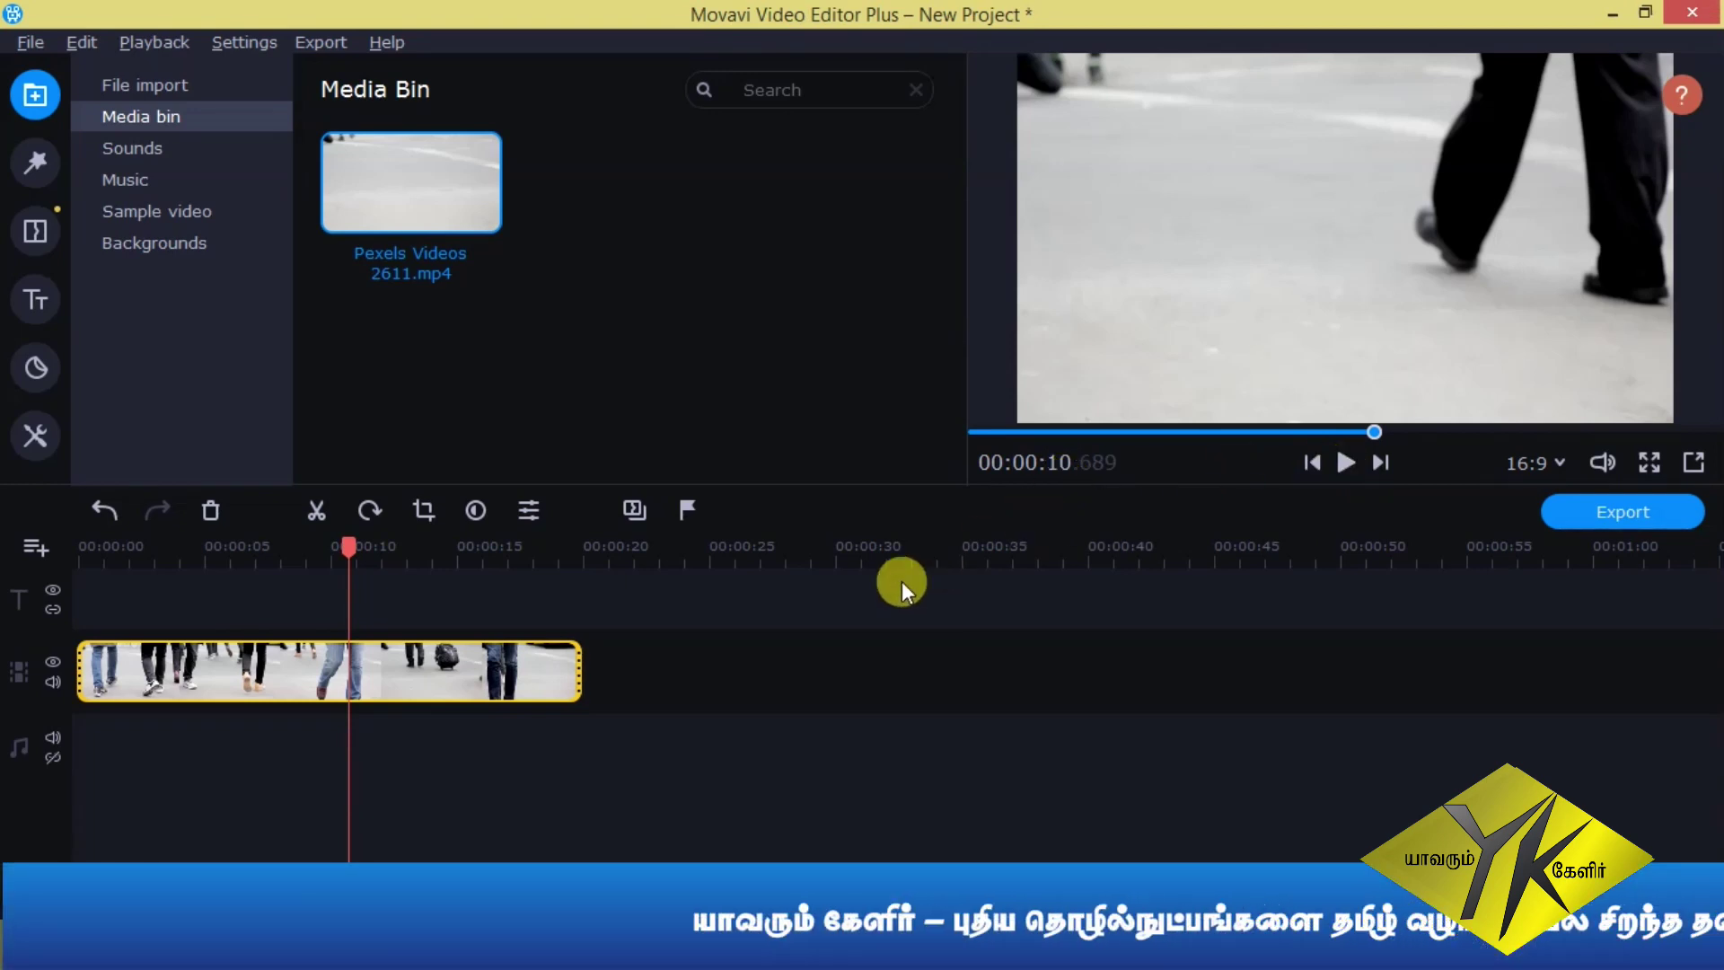
- Turn on Reverse for the entire crowd clip in its Clip Properties
double_click(484, 672)
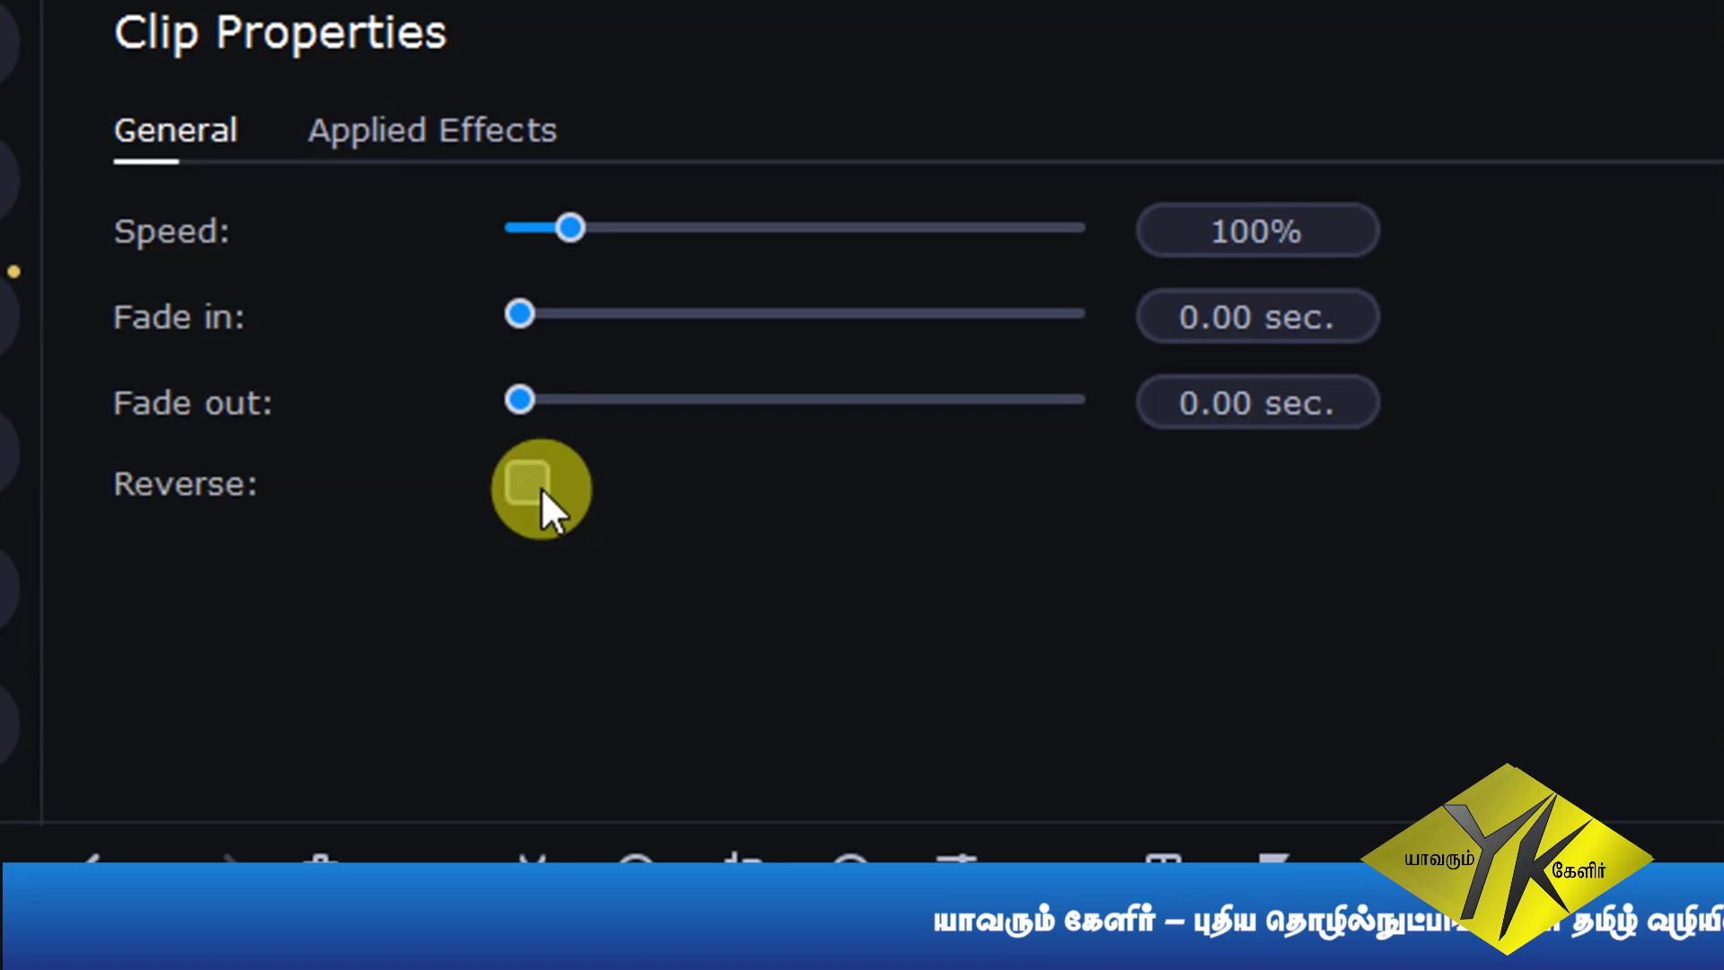
left_click(541, 488)
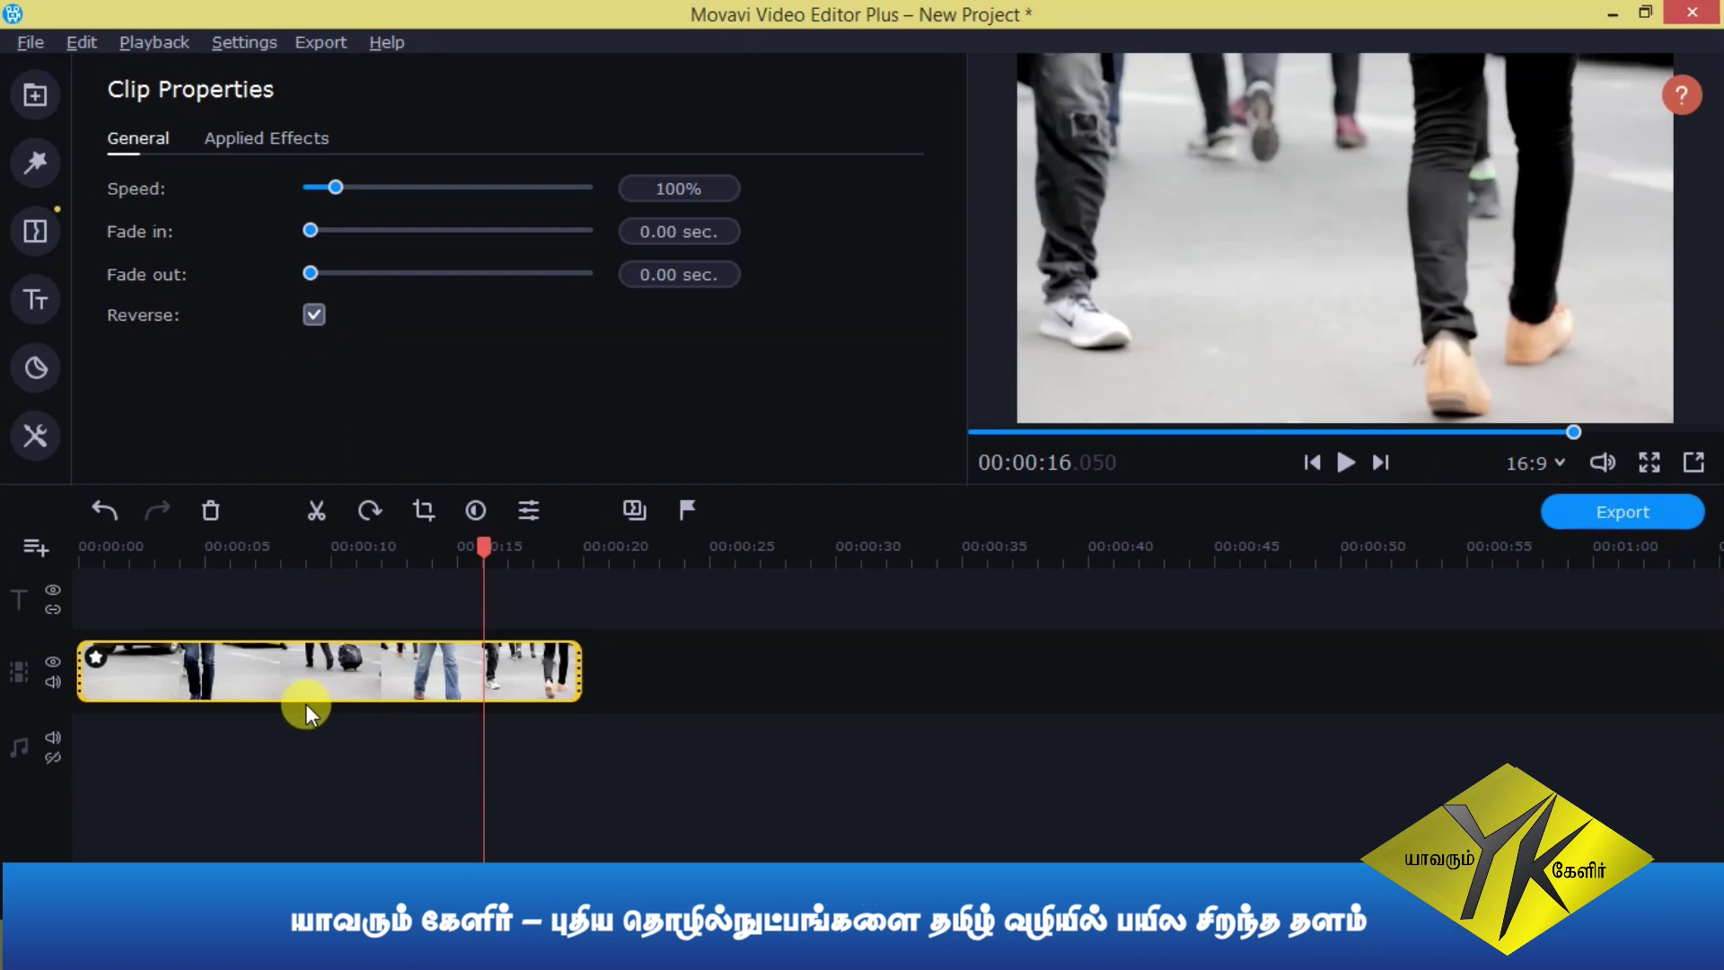
left_click(102, 548)
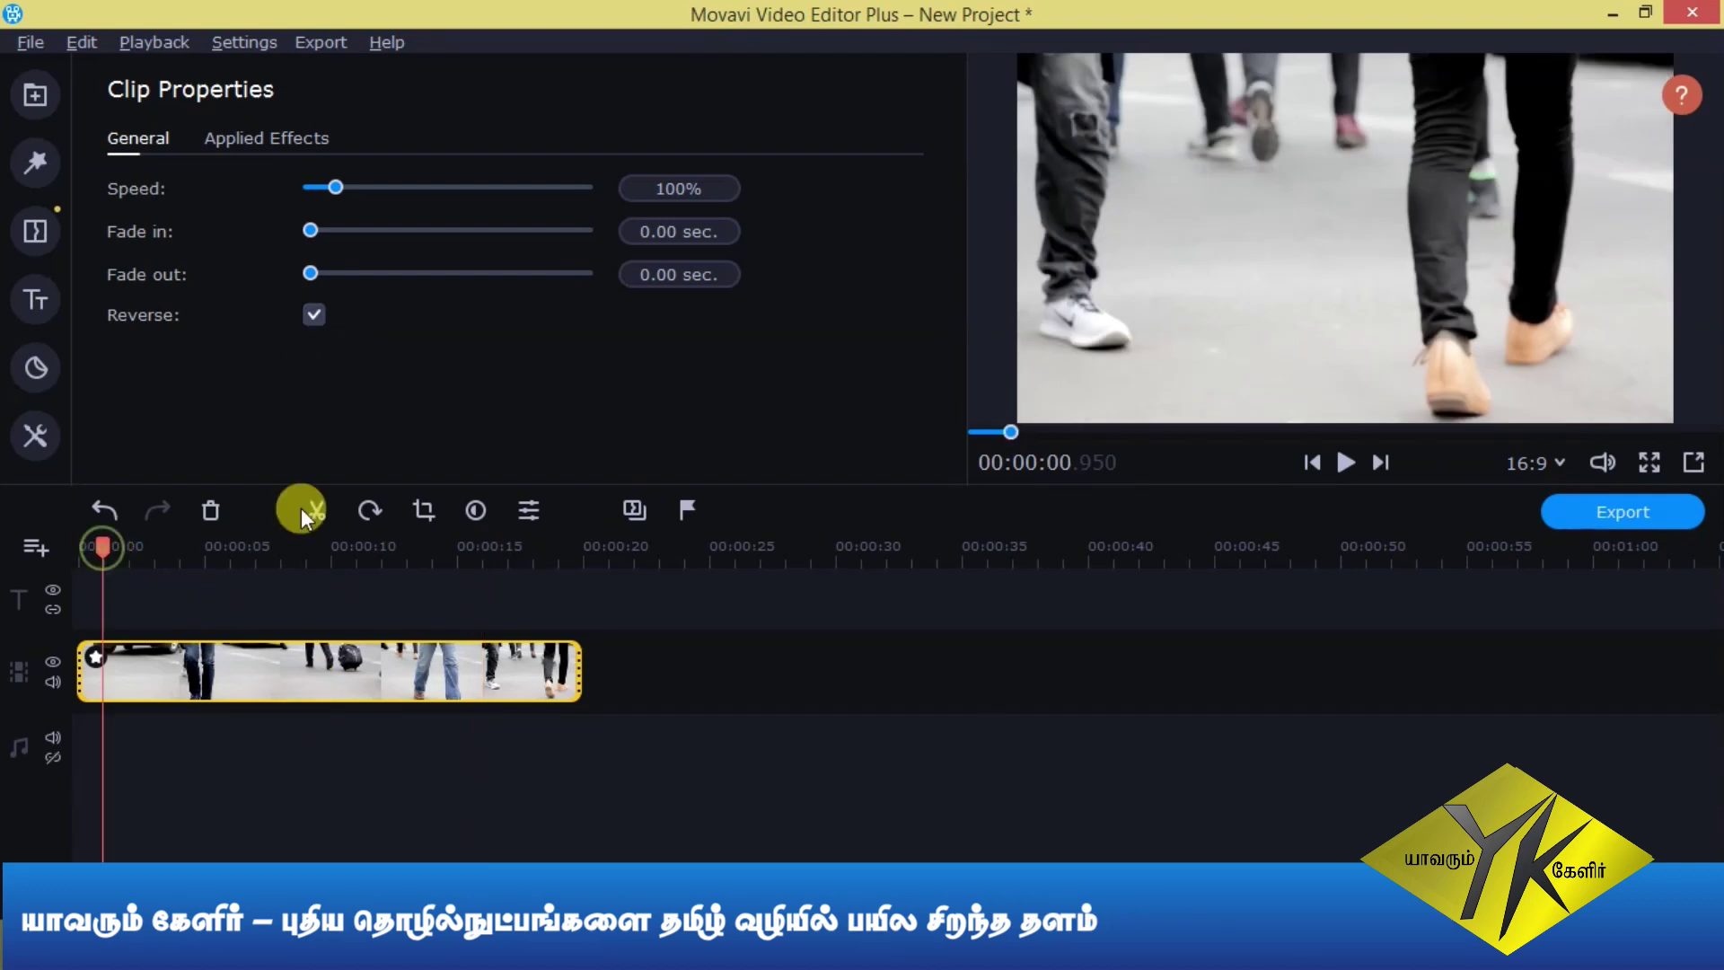
left_click(1343, 461)
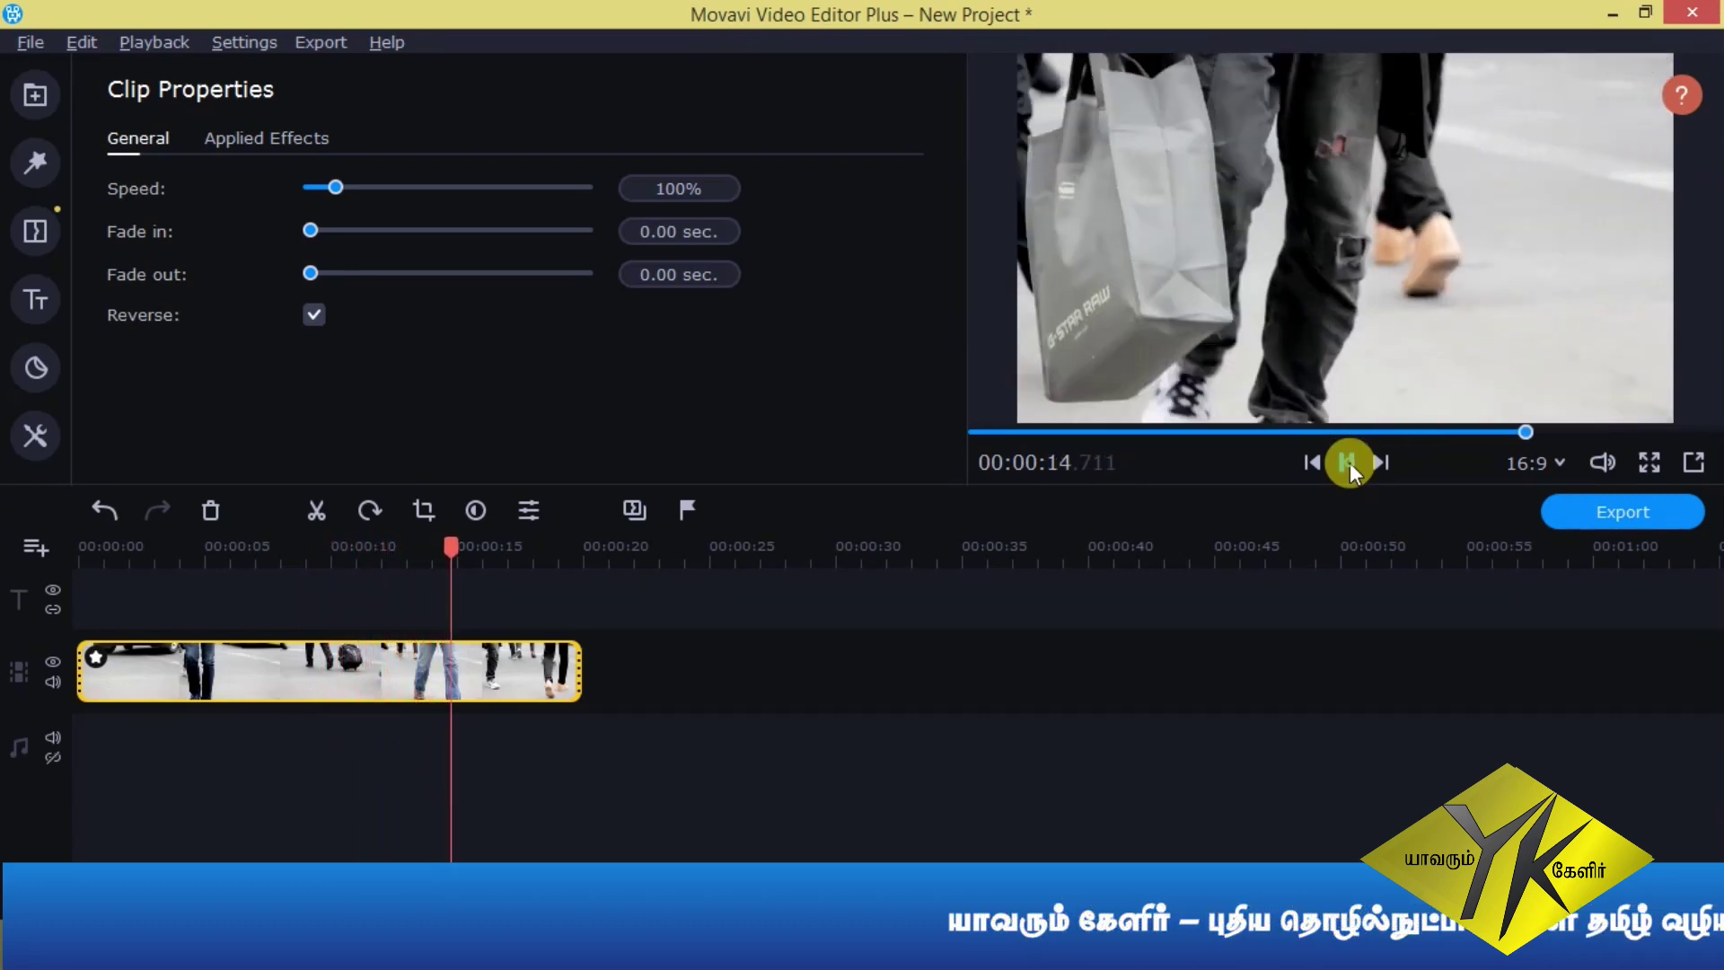
left_click(1348, 461)
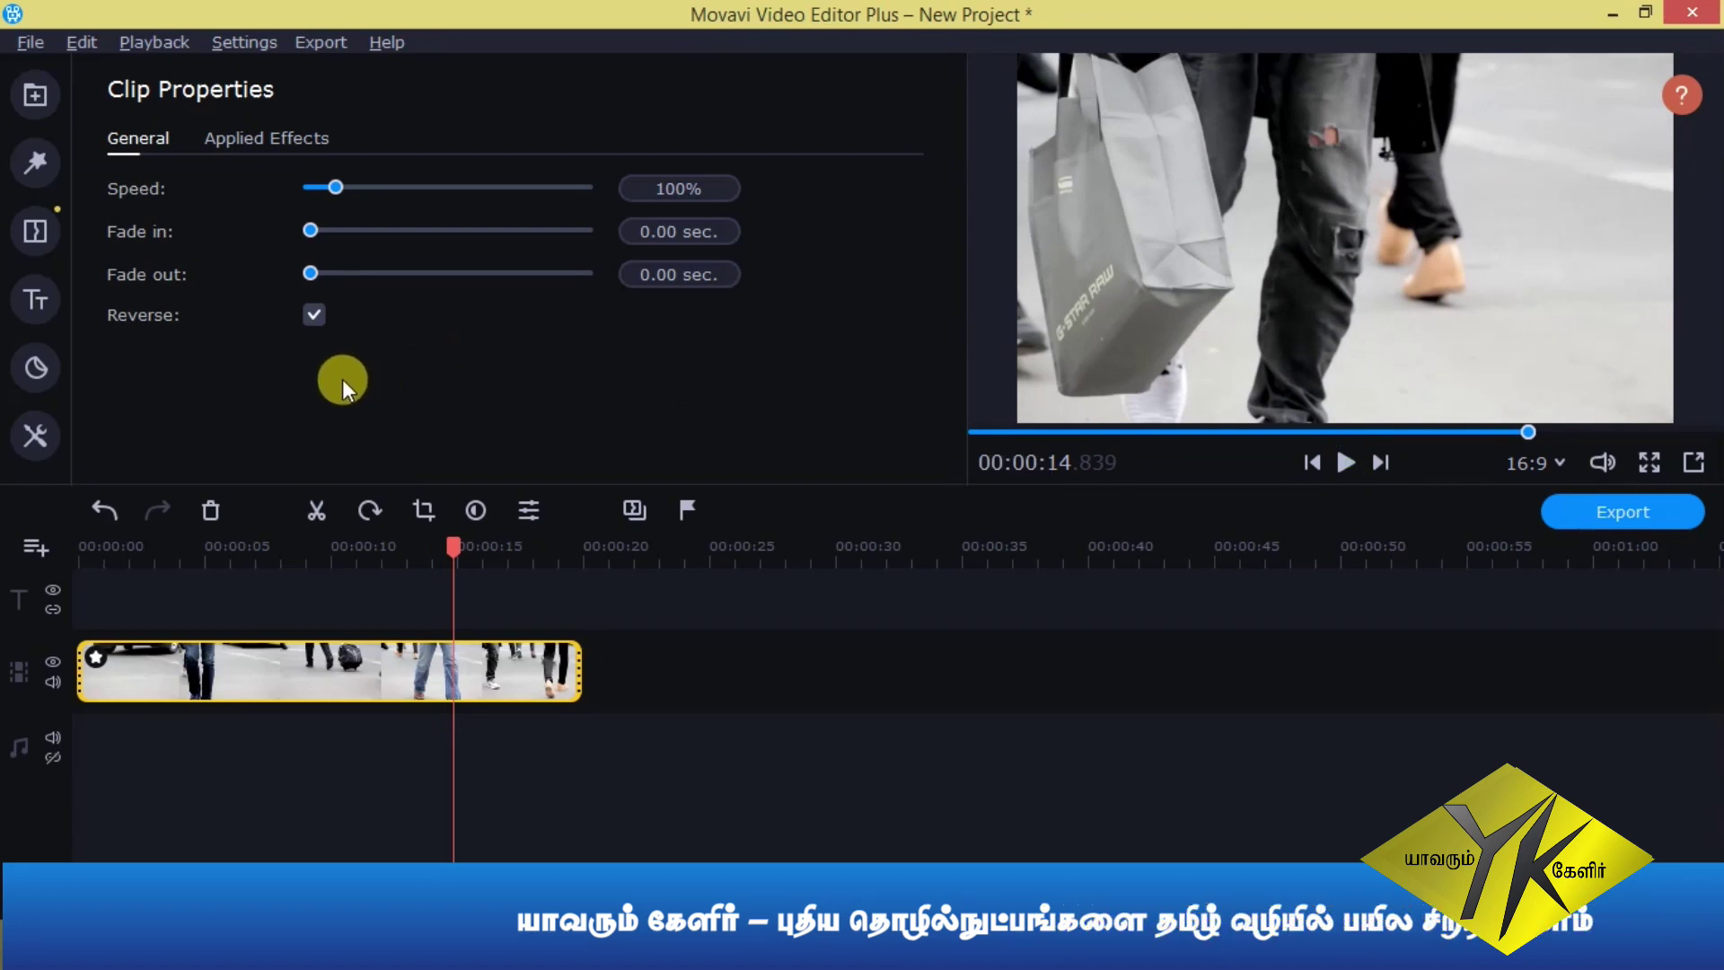
- Turn Reverse off for the whole clip and put the playhead near 3 seconds
left_click(315, 316)
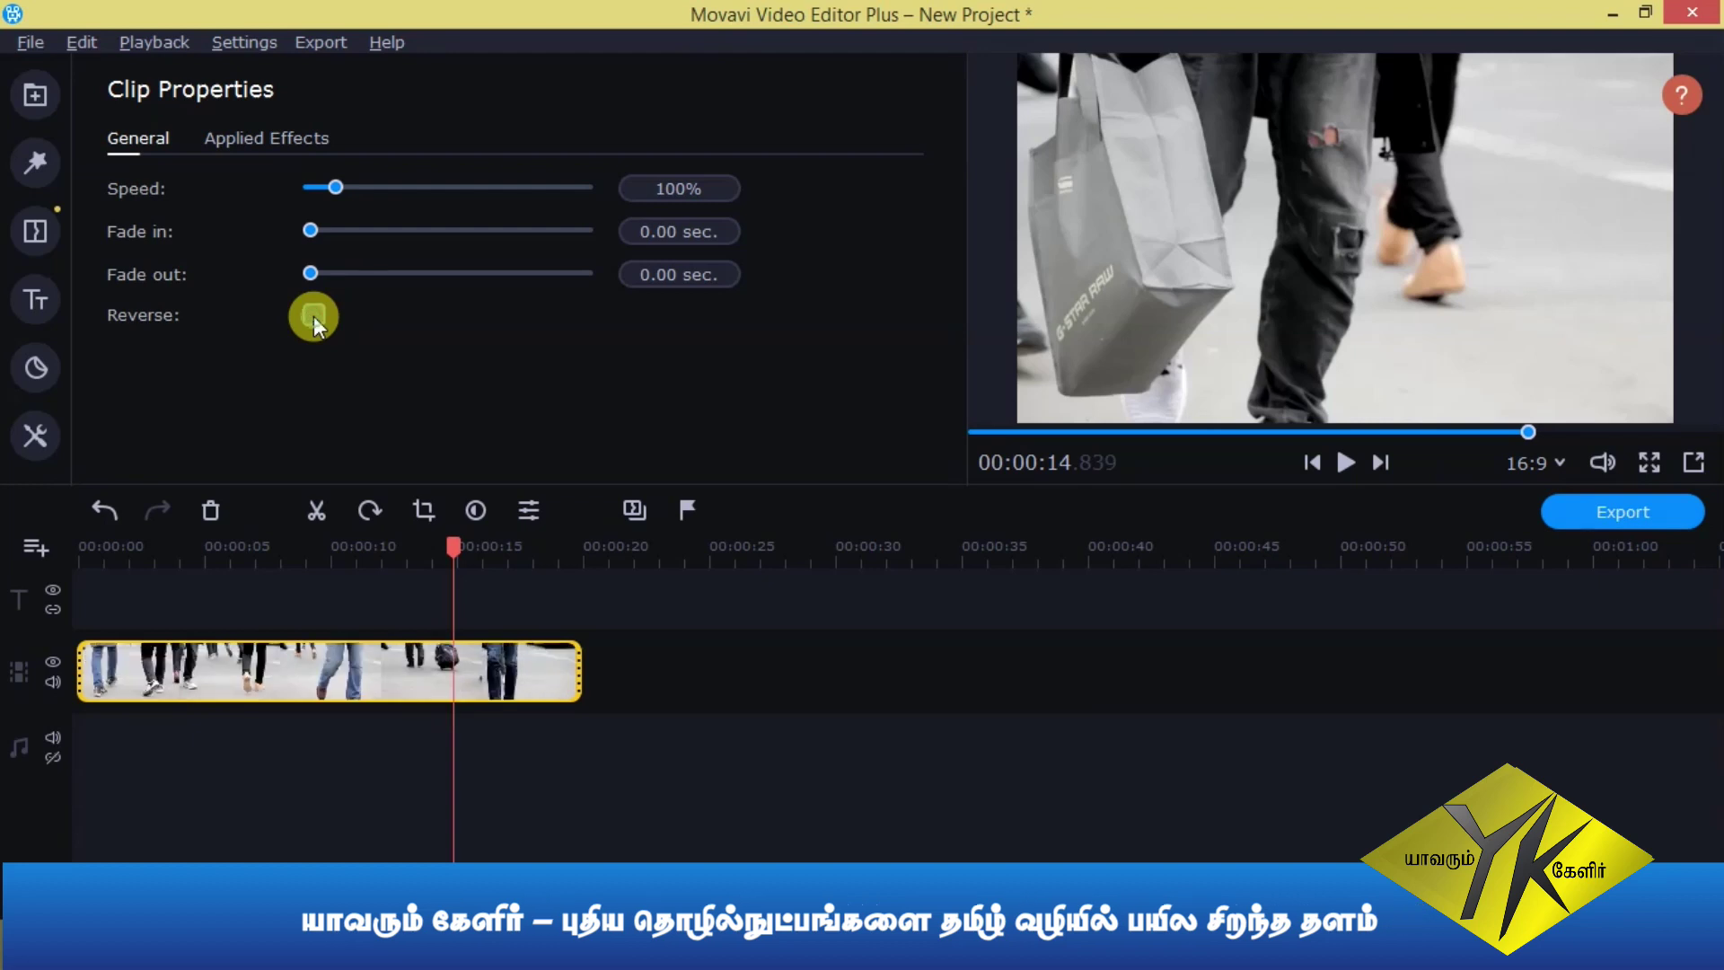
left_click(300, 681)
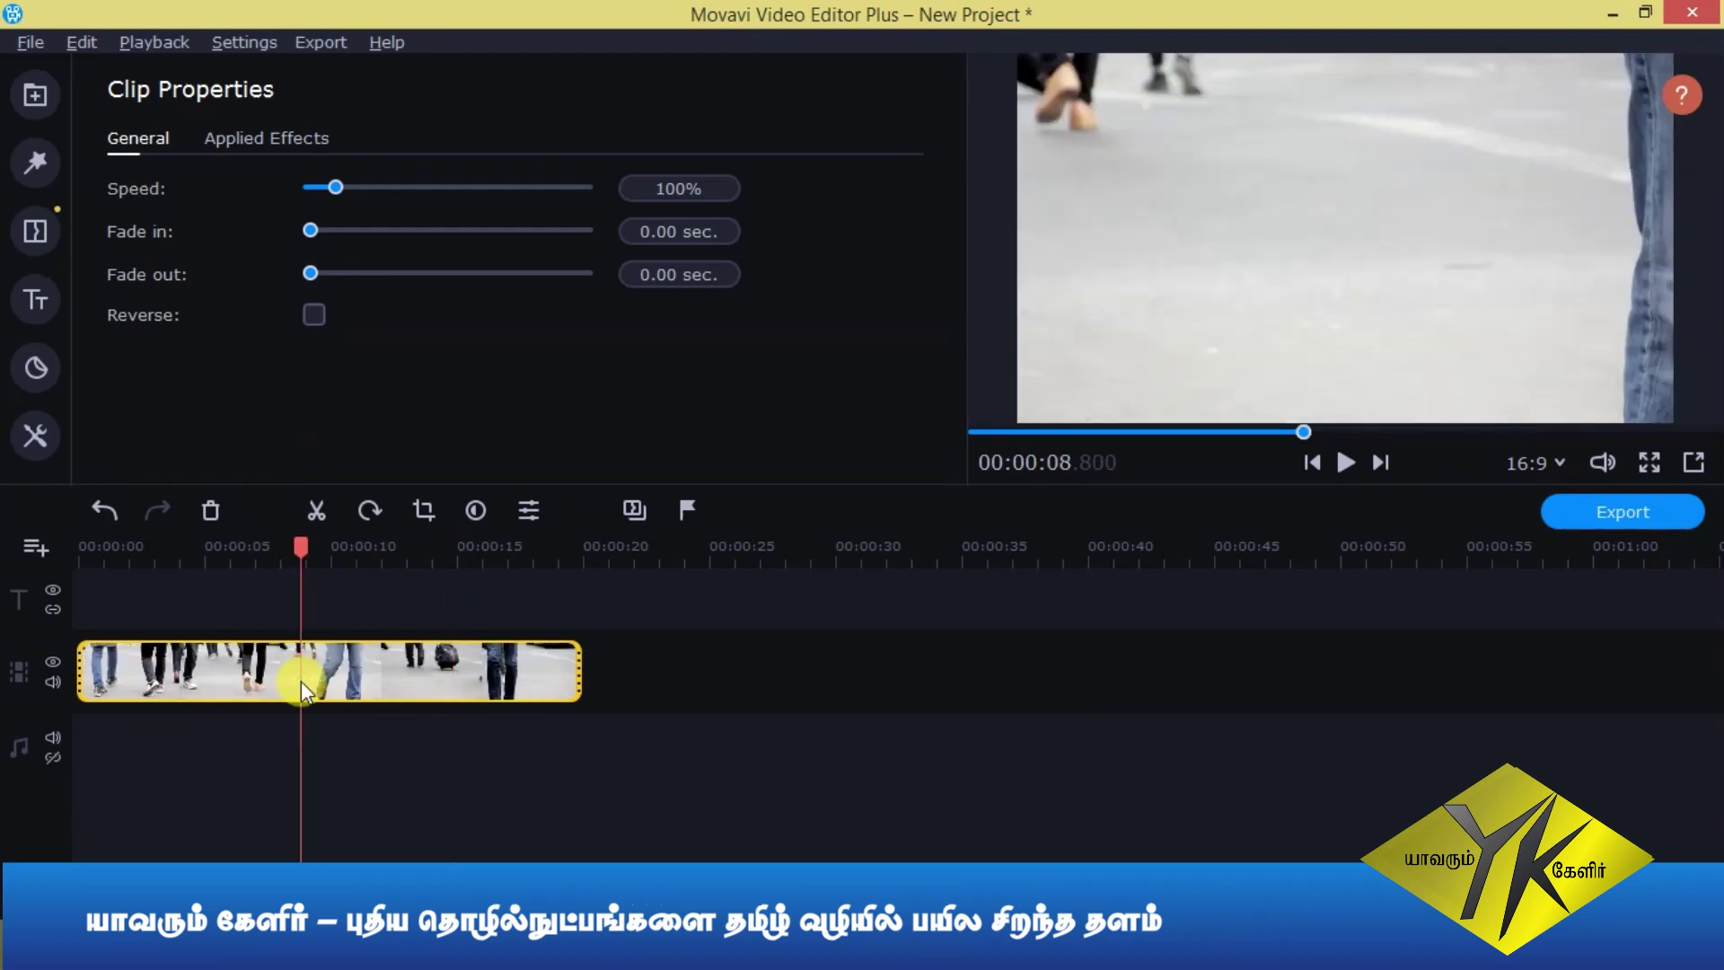
left_click(159, 555)
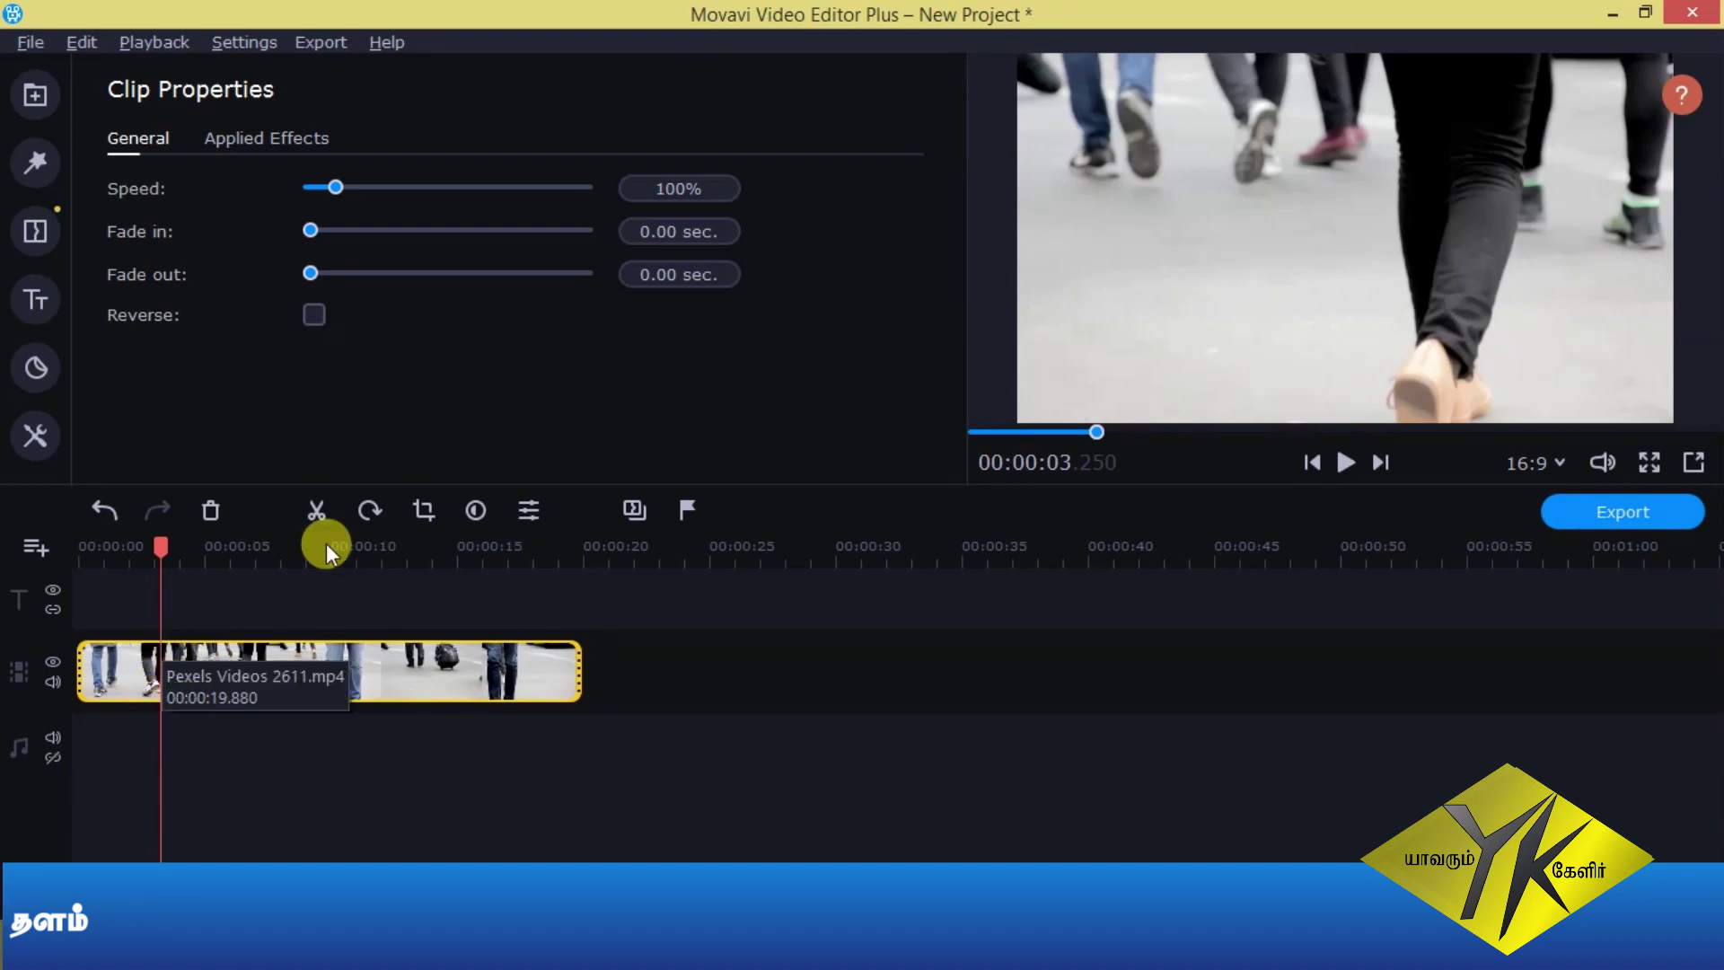
- Split the clip at 00:00:03.250 and set only the first piece to Reverse
left_click(316, 516)
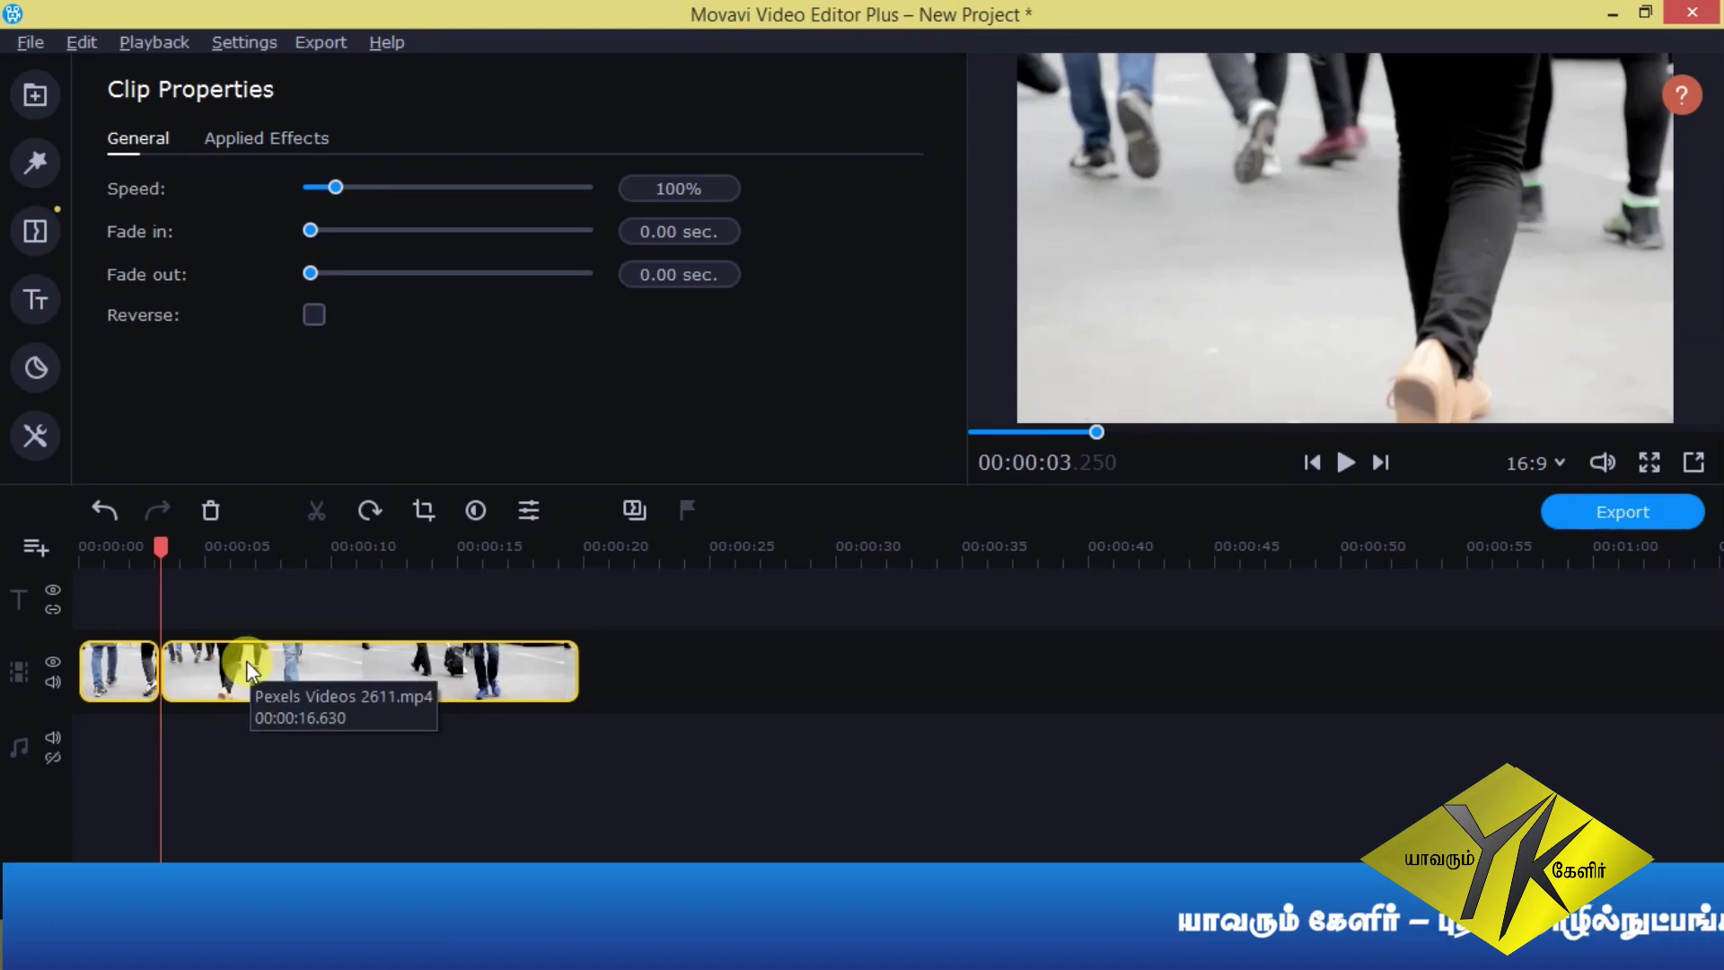
left_click(118, 665)
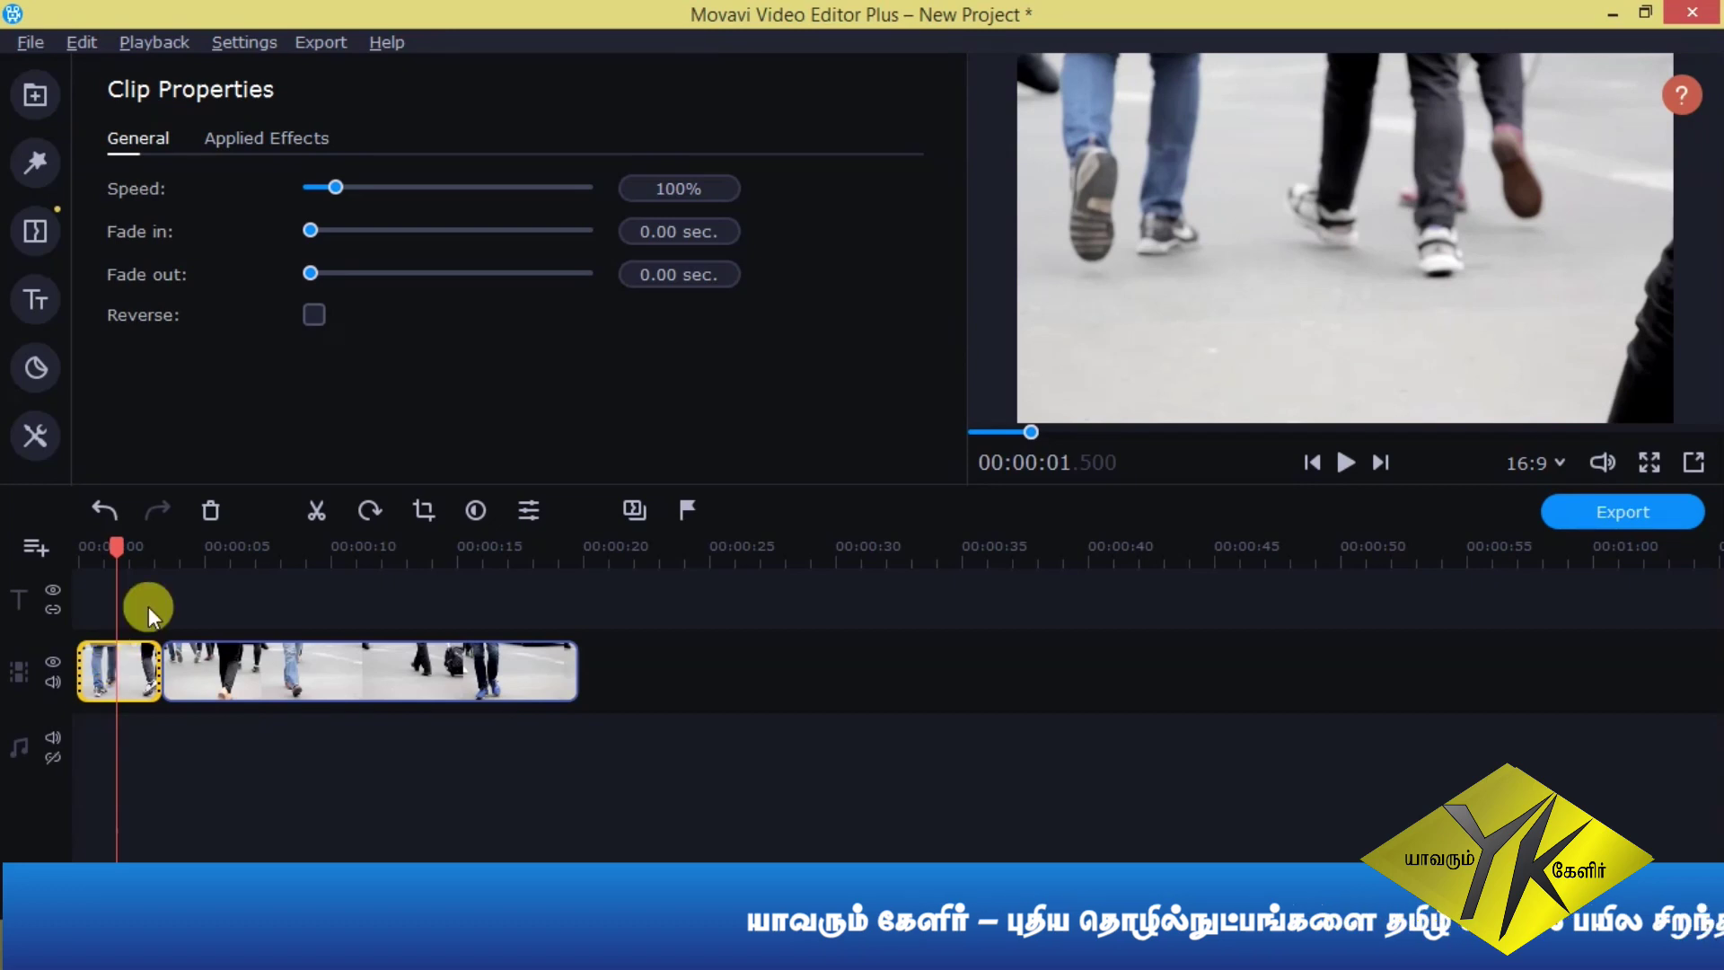
left_click(316, 316)
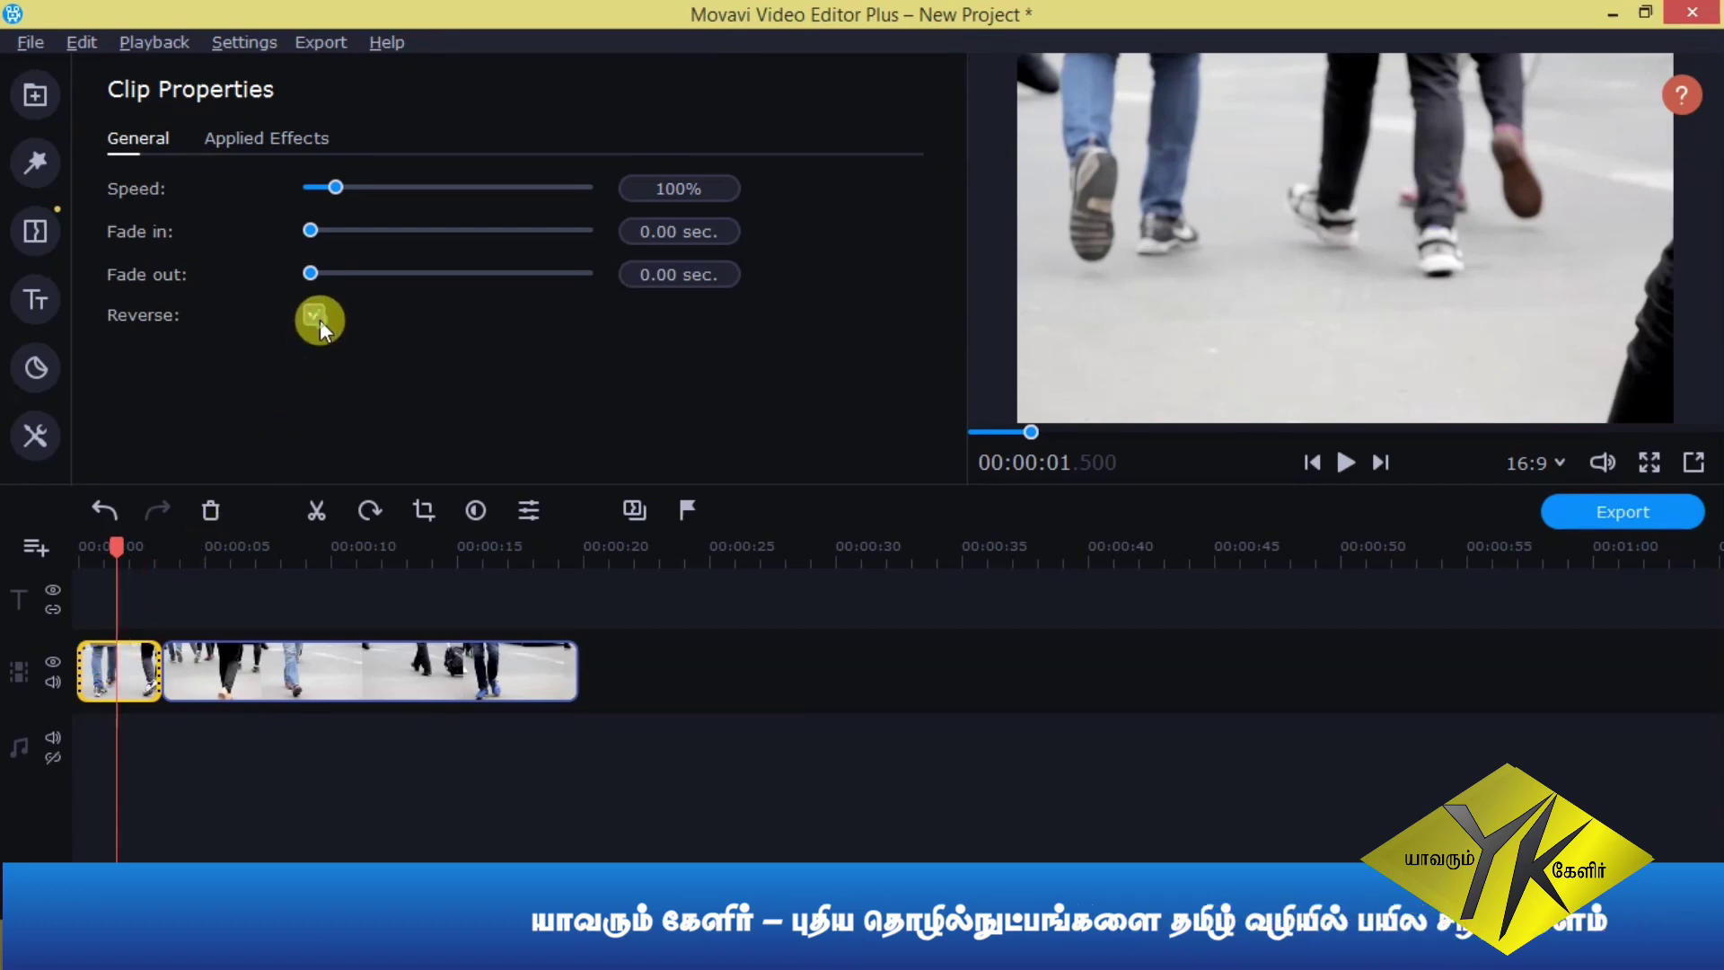
left_click(78, 546)
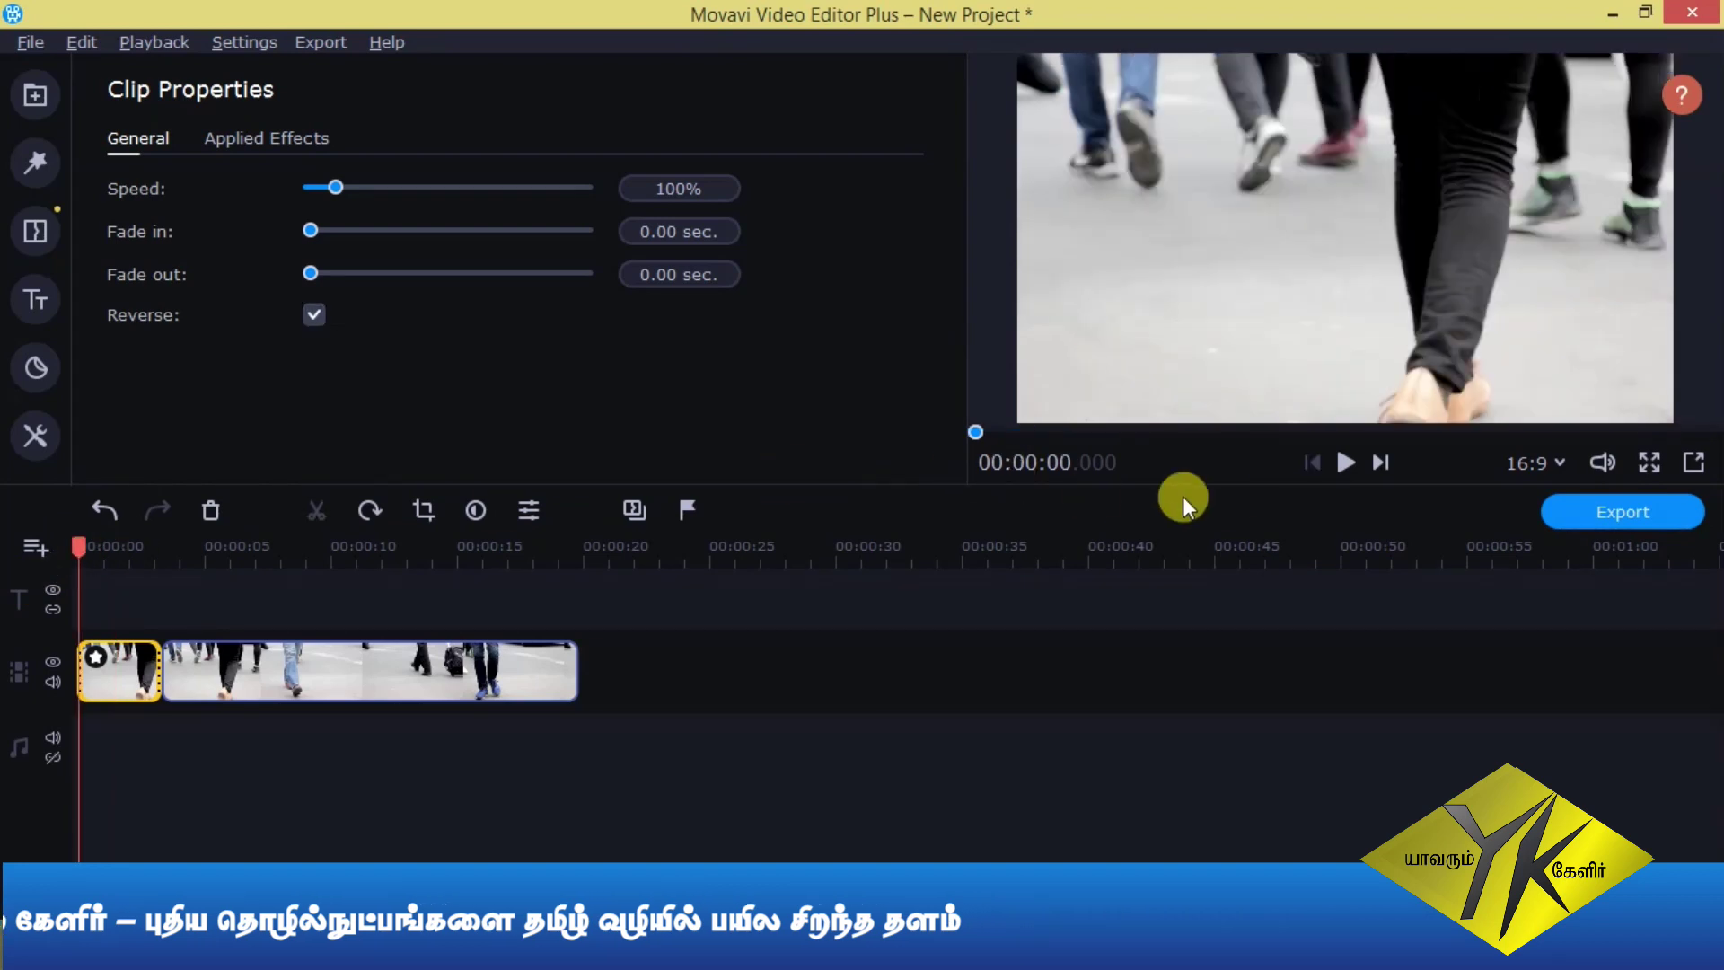
left_click(1339, 464)
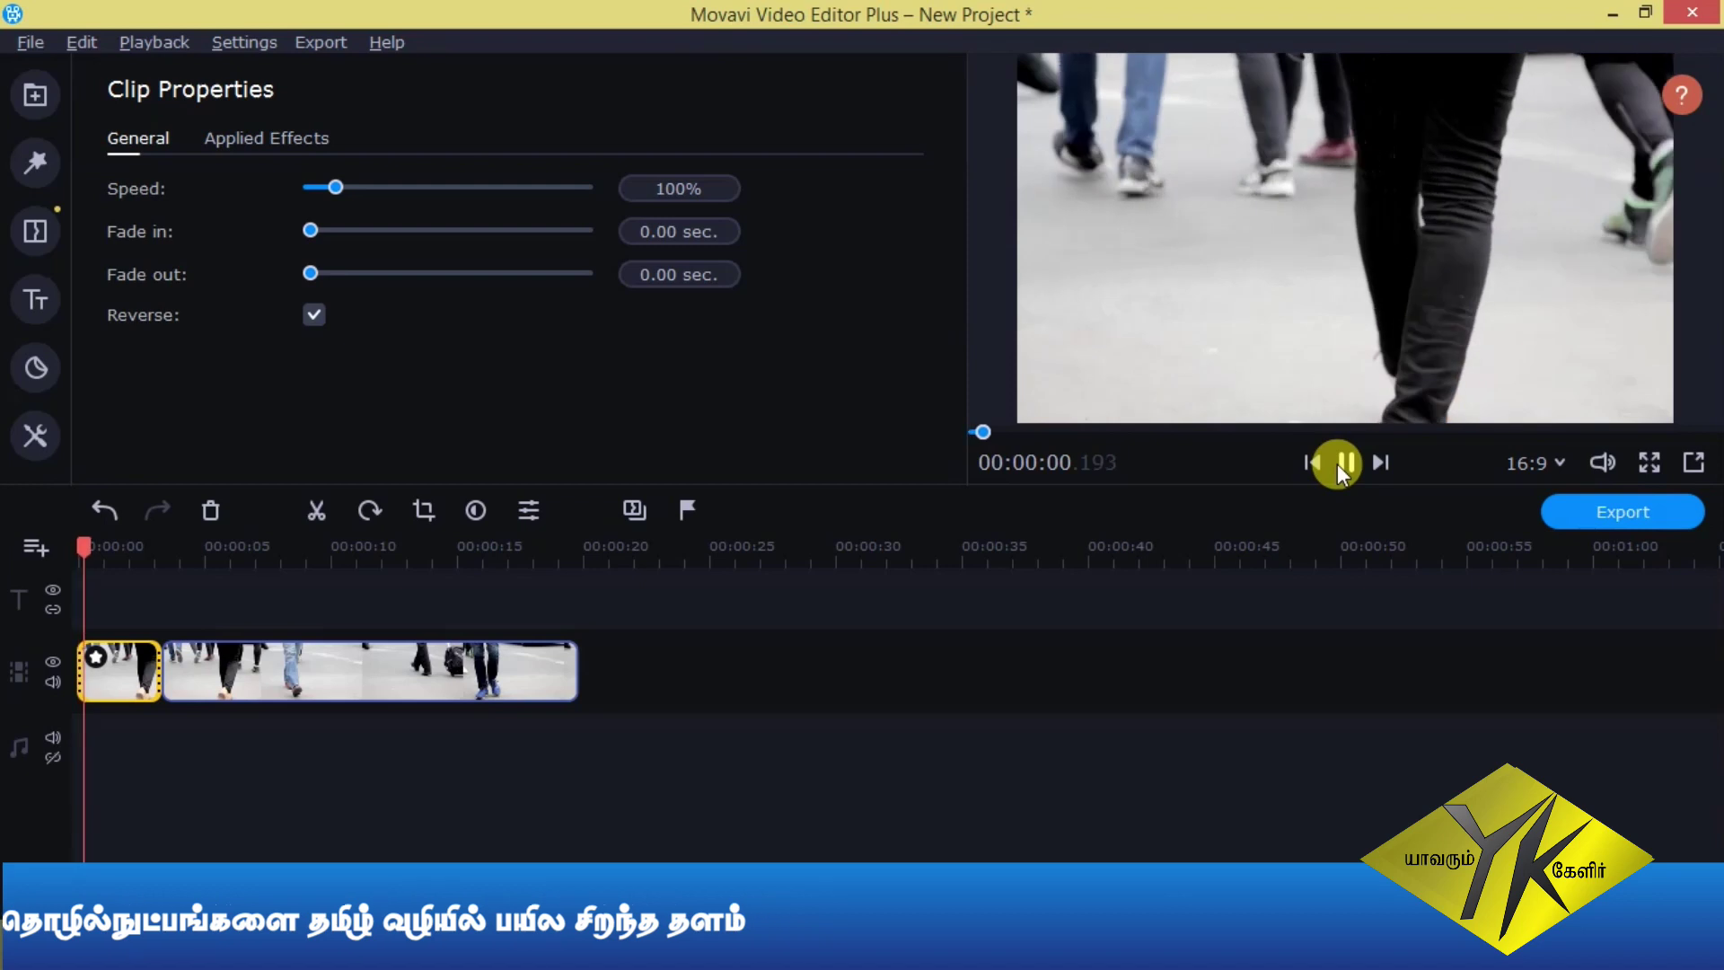